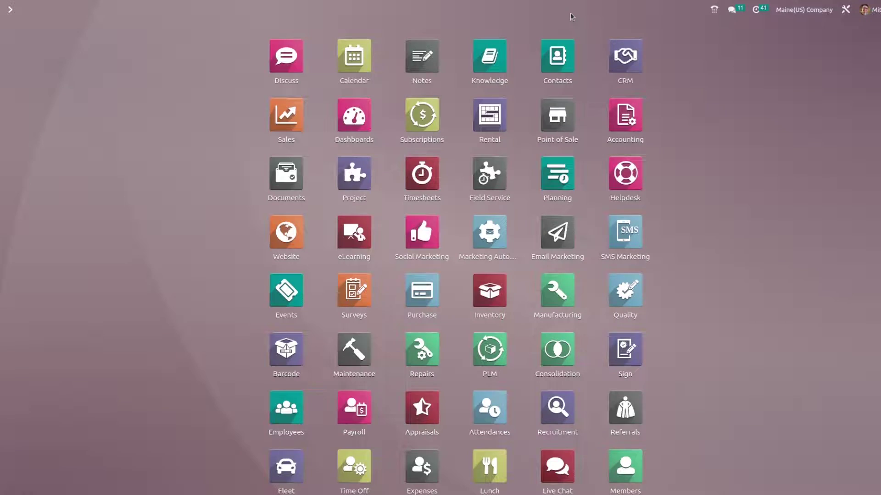
- Search the menu for 'sal' and open the Sales app's My Quotations list
type("sal")
key("BackSpace")
key("BackSpace")
key("BackSpace")
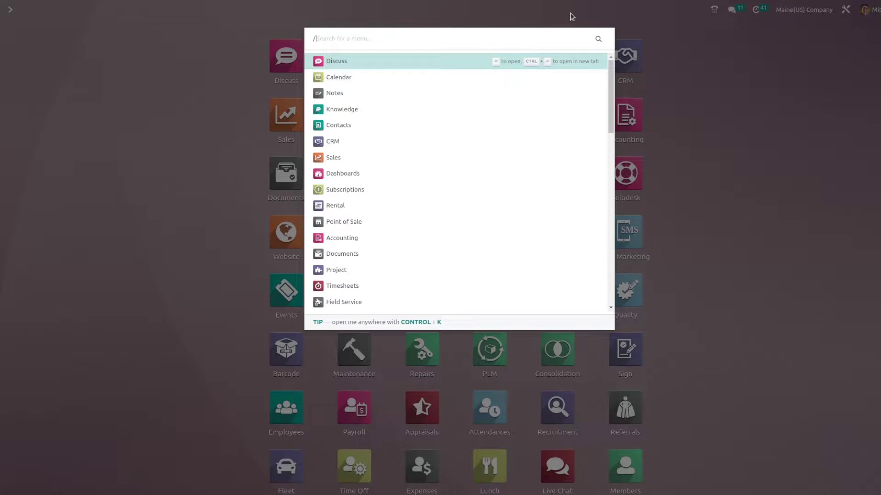
type("salw")
key("BackSpace")
key("Escape")
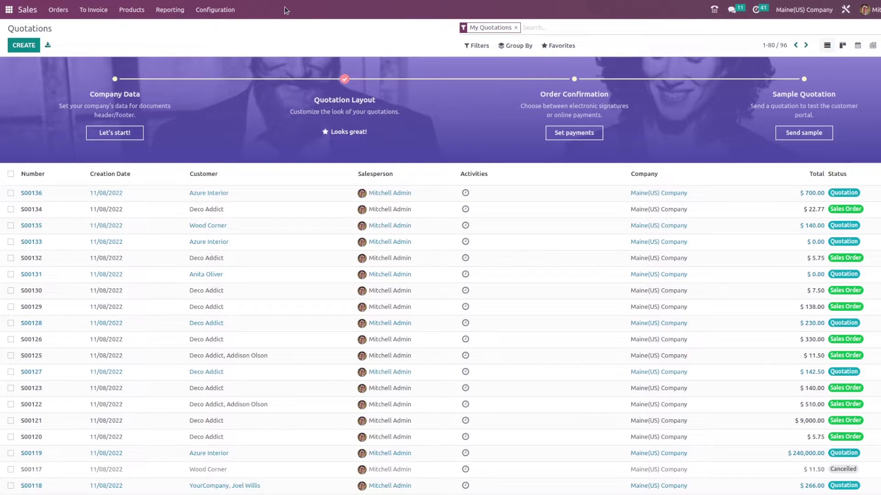
- Enable Sale Warnings under Quotations & Orders and save the Sales settings
left_click(230, 14)
left_click(237, 28)
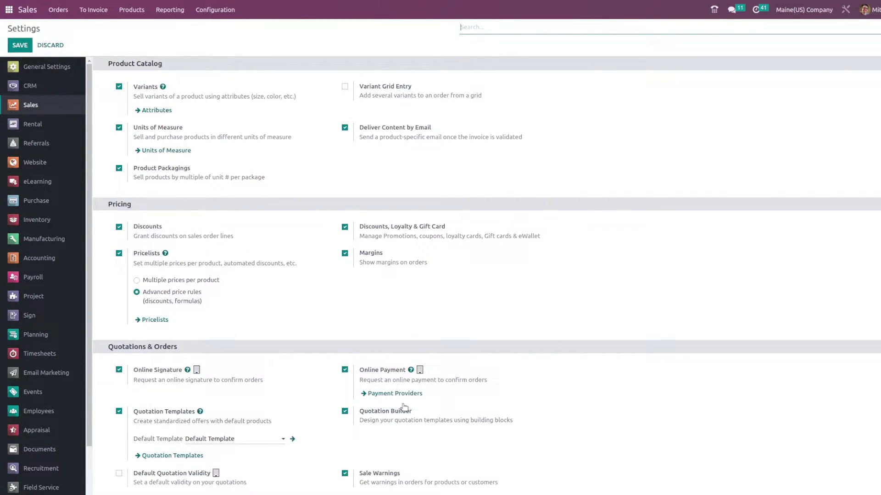
scroll(408, 395, "down", 1)
left_click(344, 448)
left_click(344, 448)
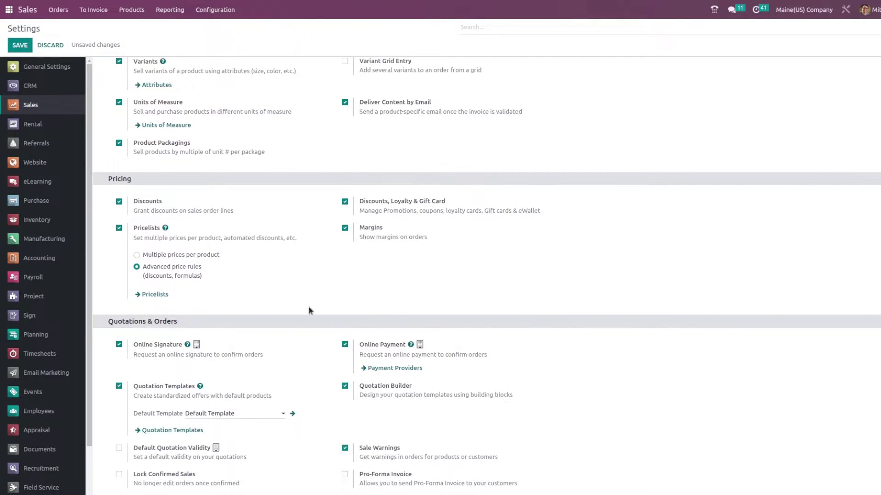
left_click(27, 45)
mouse_move(135, 5)
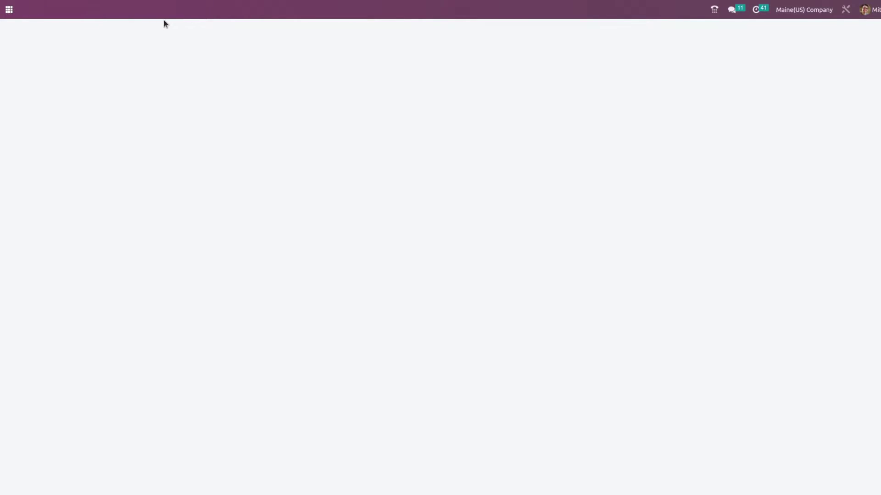
left_click(134, 10)
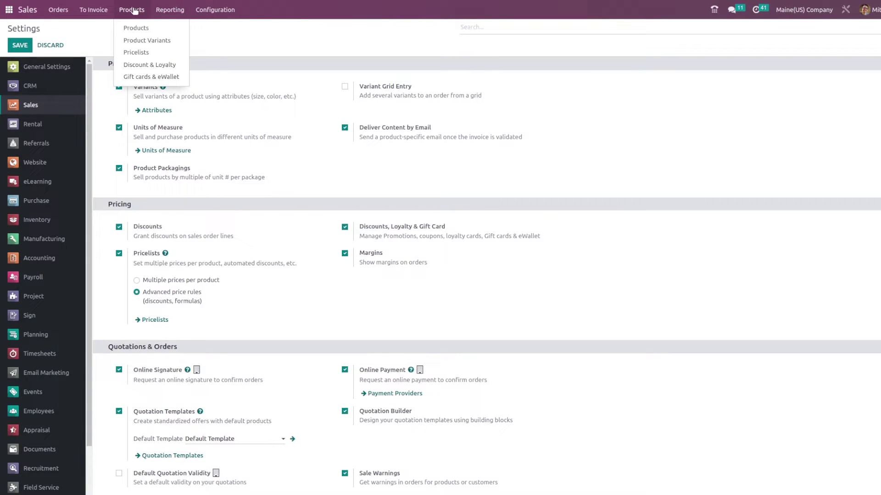
- On Acoustic Bloc Screens' Sales tab, set warning type Warning with message 'out of stock'
left_click(136, 29)
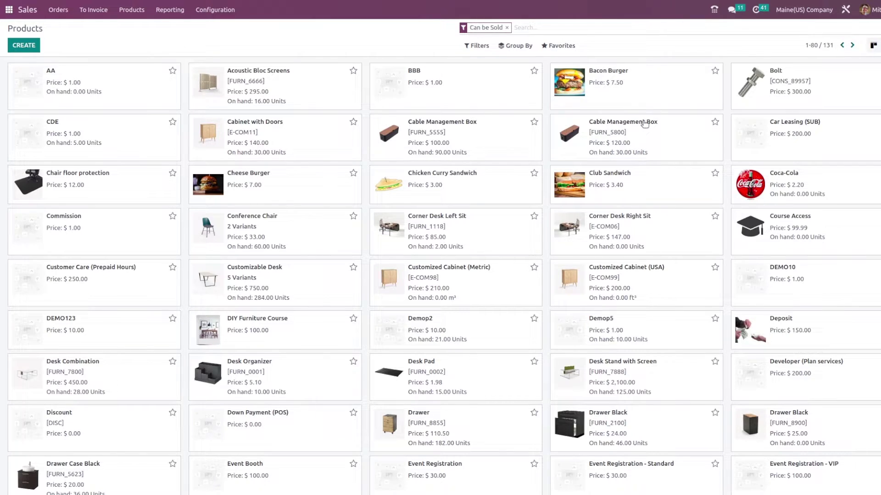
left_click(336, 92)
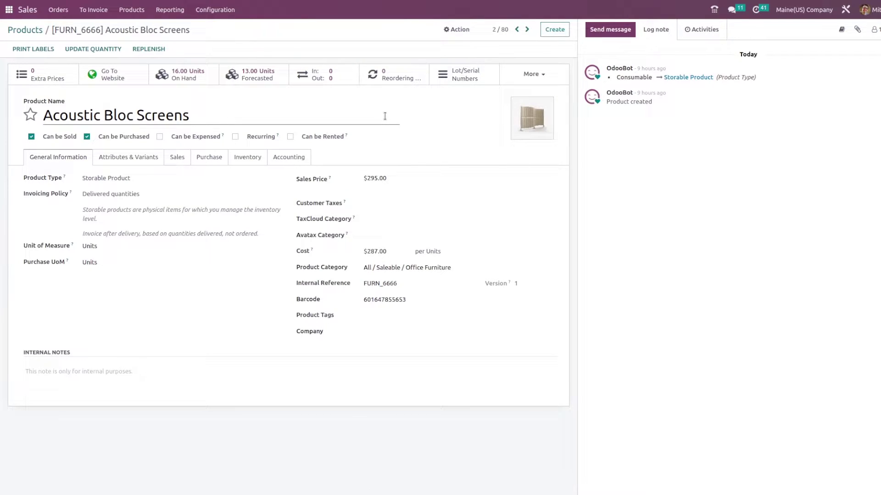
left_click(183, 160)
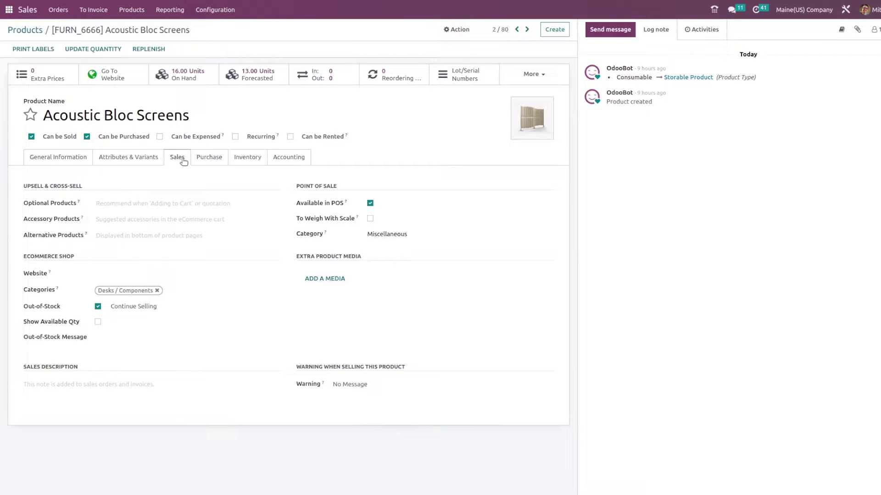
left_click(371, 384)
left_click(360, 400)
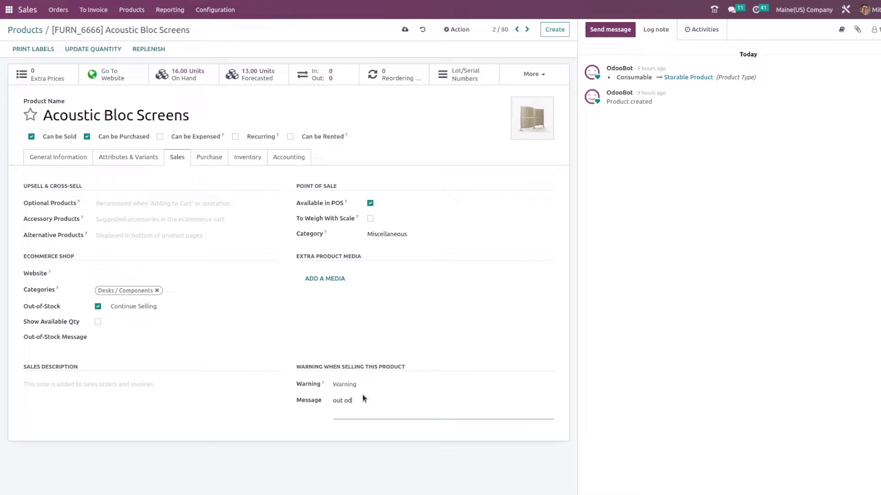
type("stock")
left_click(347, 401)
key("BackSpace")
left_click(244, 46)
left_click(54, 9)
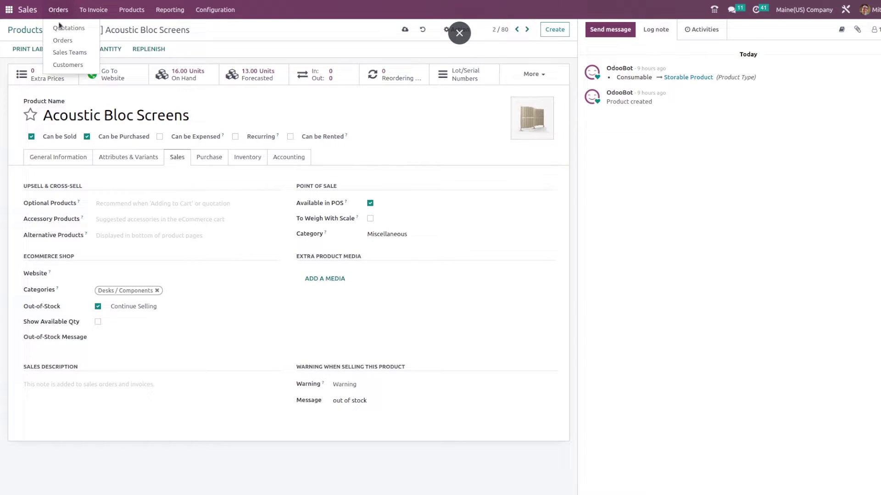
- Create a new quotation with Deco Addict as the customer
left_click(72, 27)
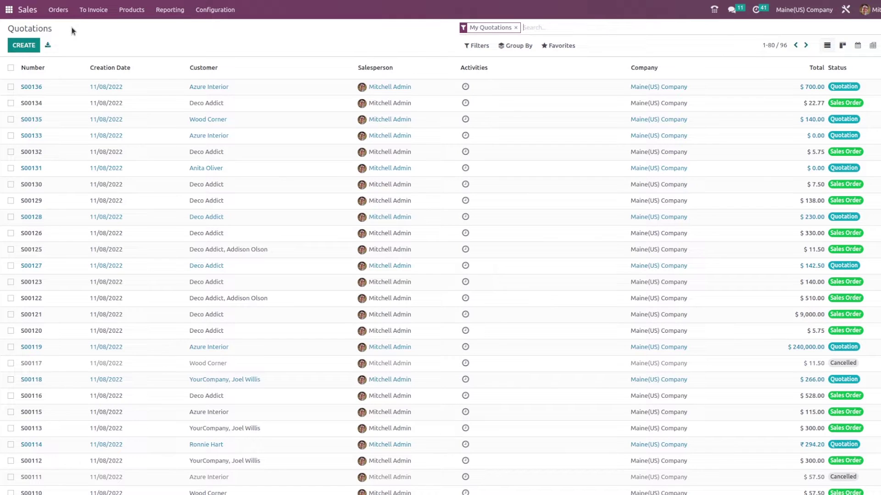
left_click(32, 44)
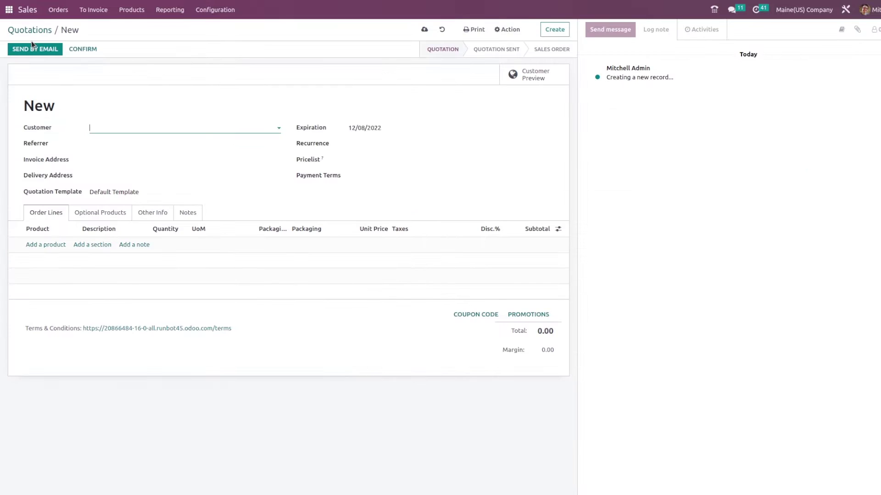
left_click(102, 124)
left_click(114, 153)
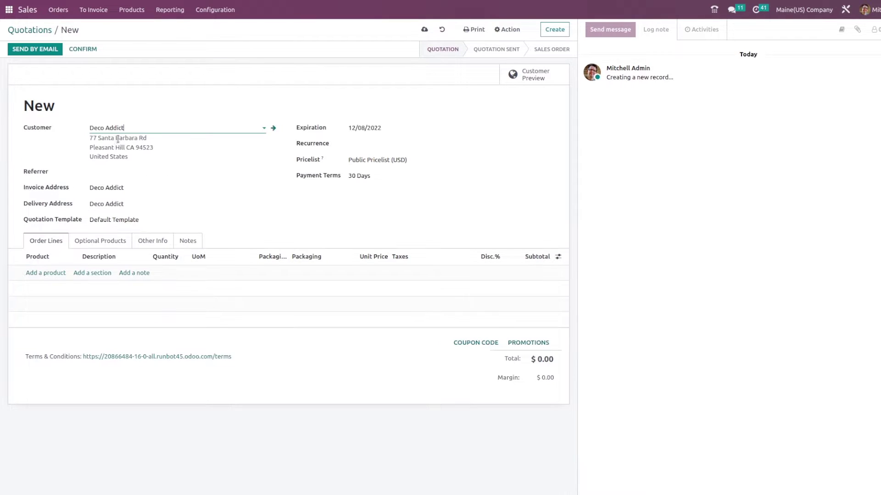
left_click(48, 275)
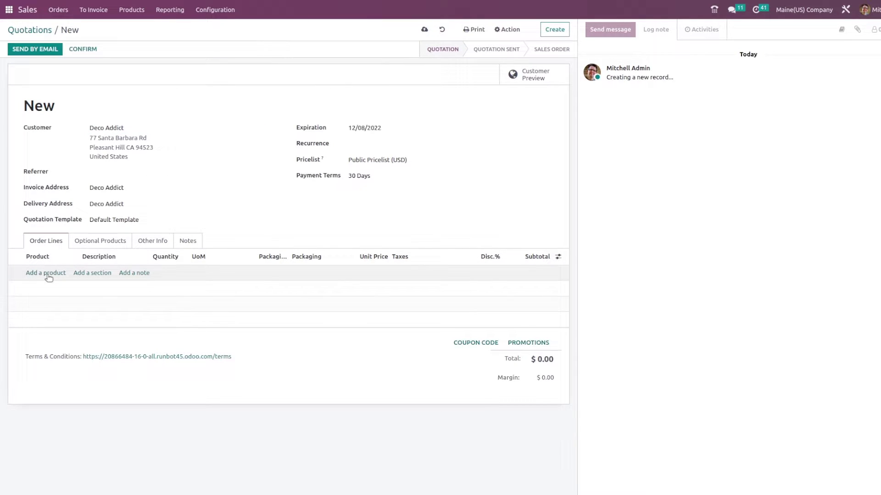
- Add an Acoustic Bloc Screens line and acknowledge its 'out of stock' warning
left_click(47, 275)
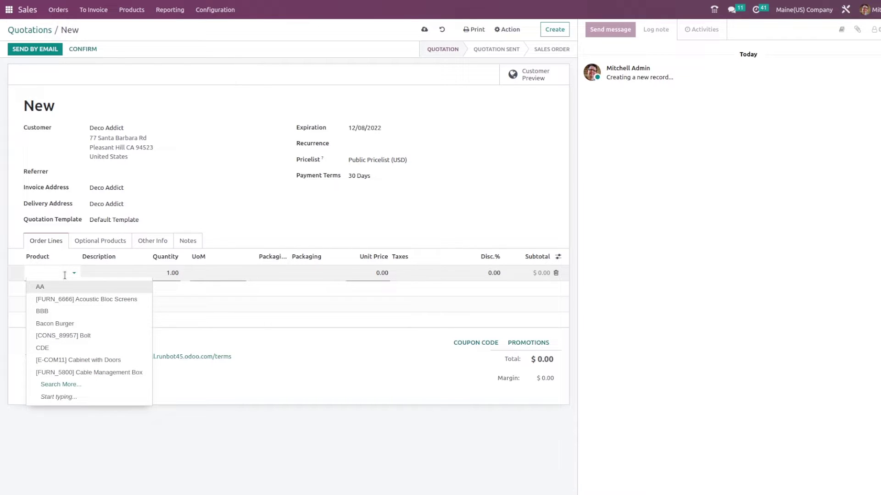
left_click(97, 300)
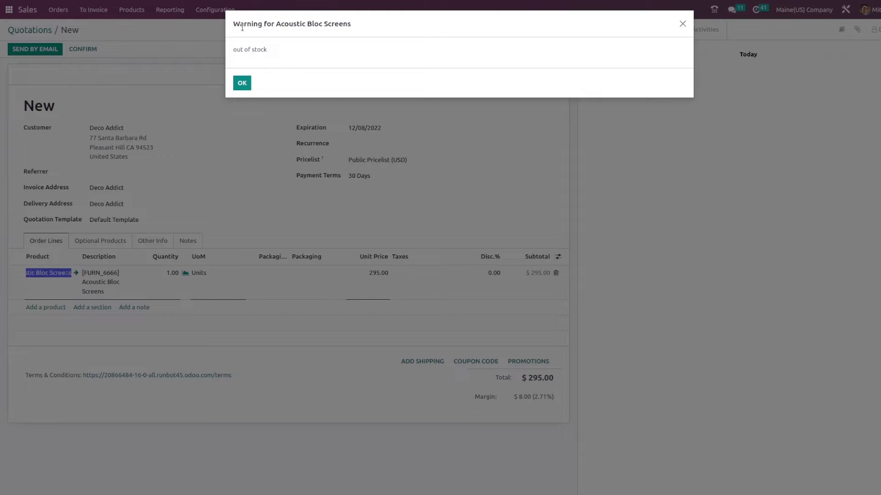
left_click(245, 84)
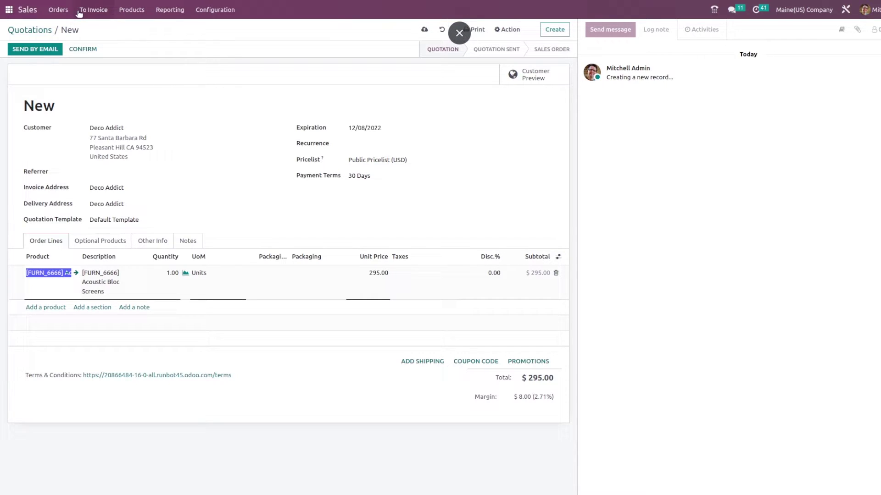
- Open the Deco Addict customer record at its Internal Notes tab
left_click(56, 18)
left_click(68, 65)
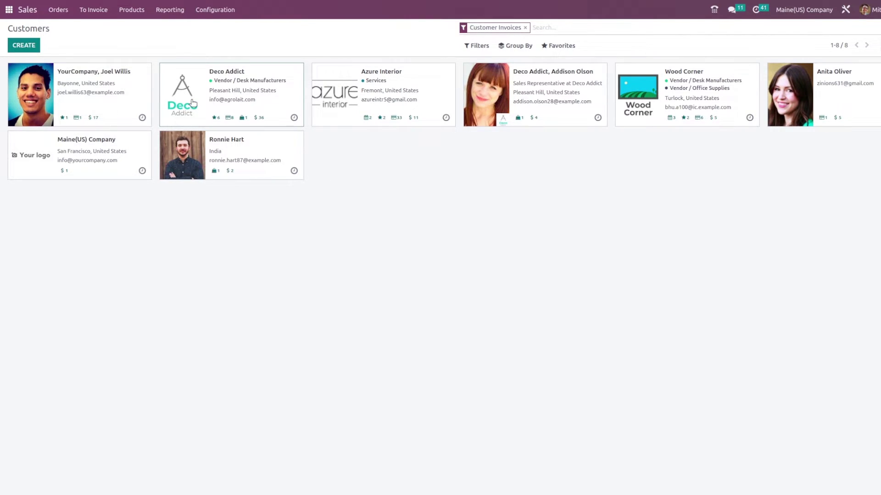
left_click(192, 103)
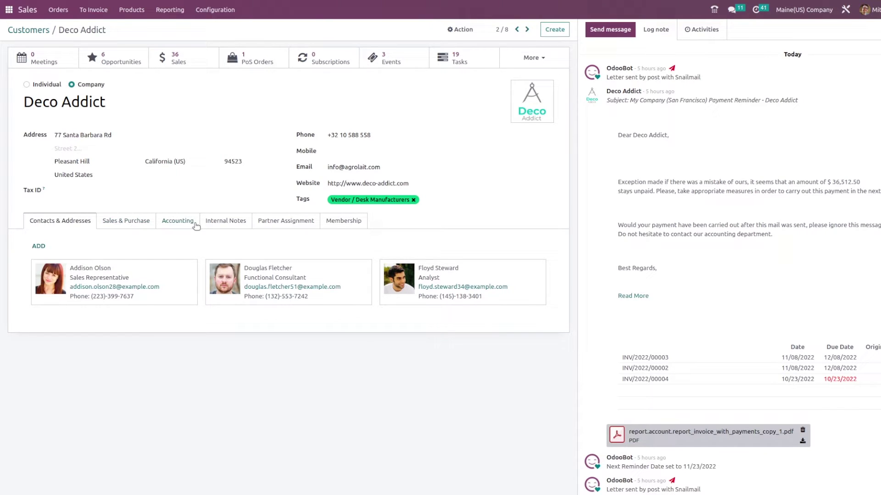
left_click(220, 224)
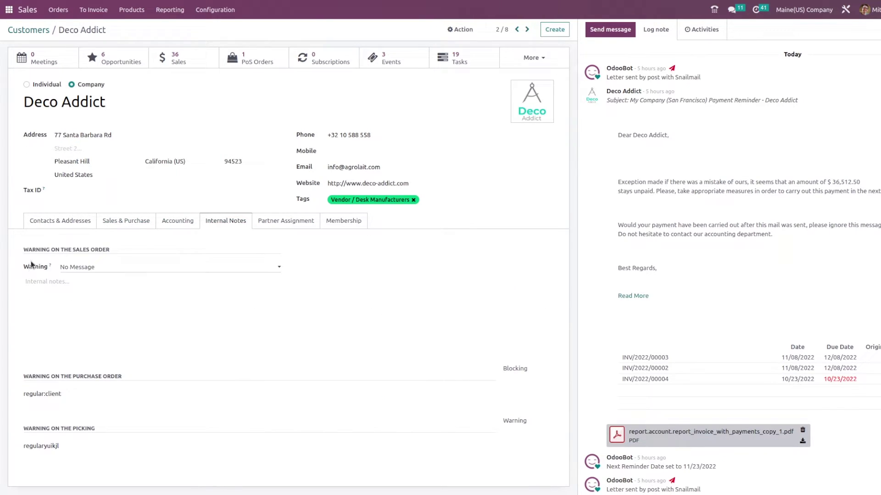
- Set Deco Addict's Sales Order Warning to Warning with message 'regular Client'
left_click(79, 269)
left_click(84, 292)
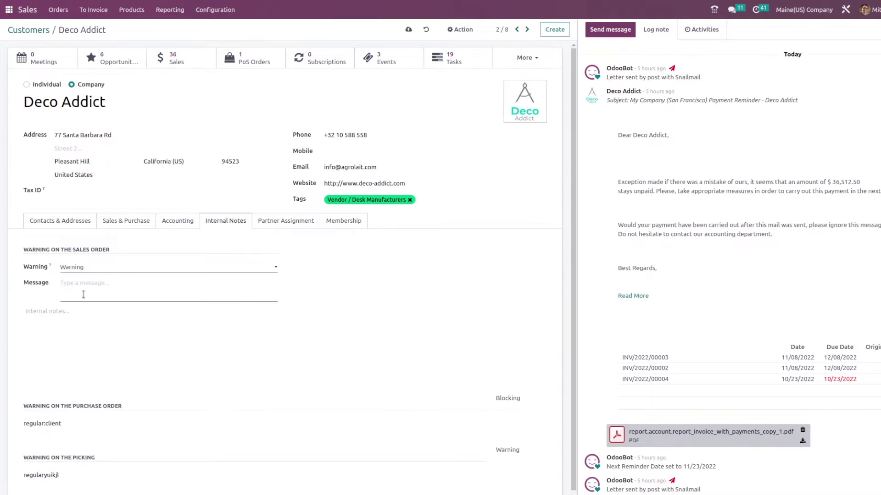
left_click(84, 294)
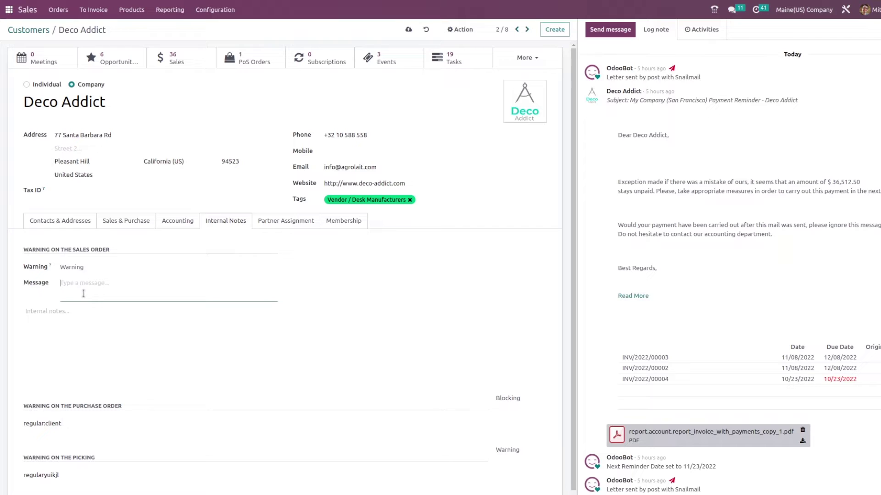
type("regular Client")
left_click(193, 41)
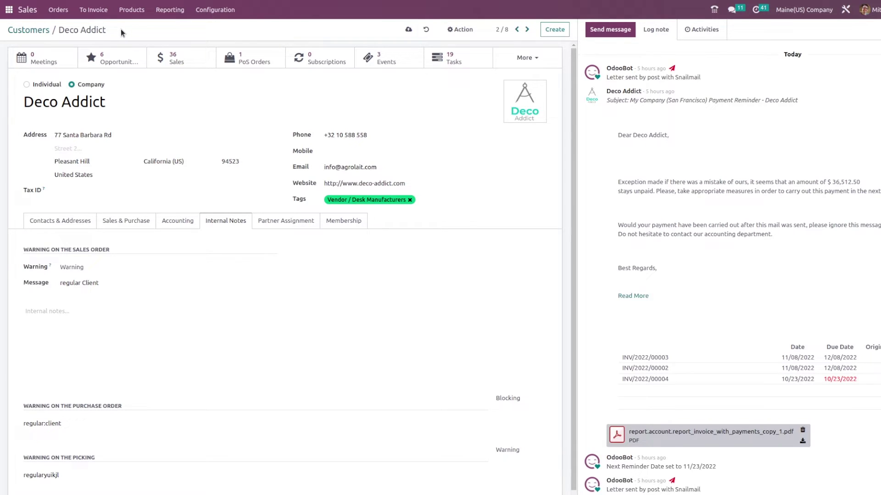
left_click(66, 10)
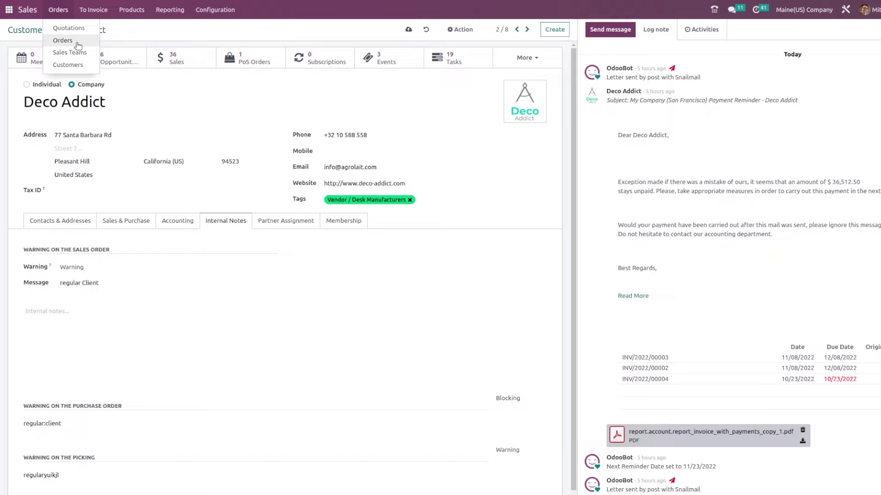
left_click(75, 26)
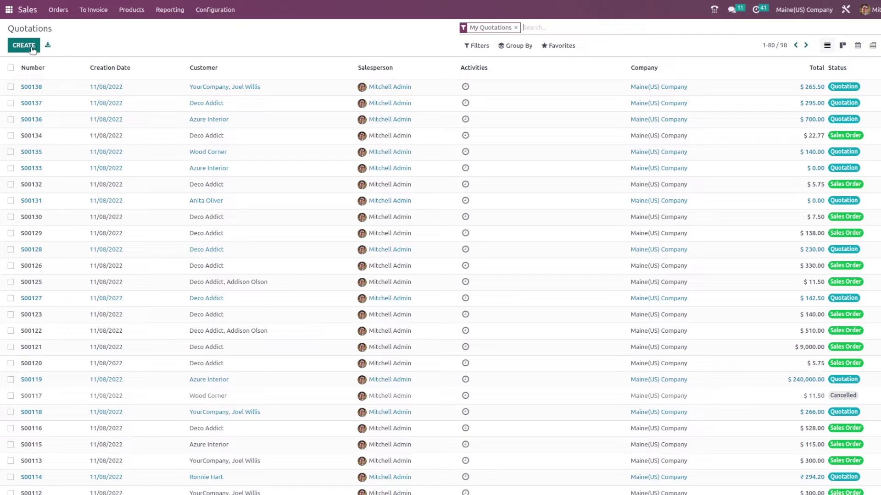
- Start a new quotation for Deco Addict and acknowledge the customer warning
left_click(24, 45)
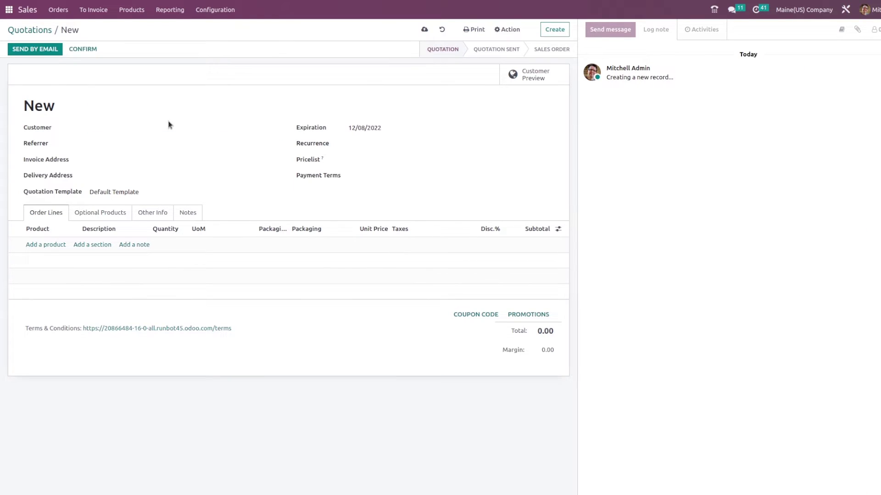
left_click(157, 127)
left_click(137, 153)
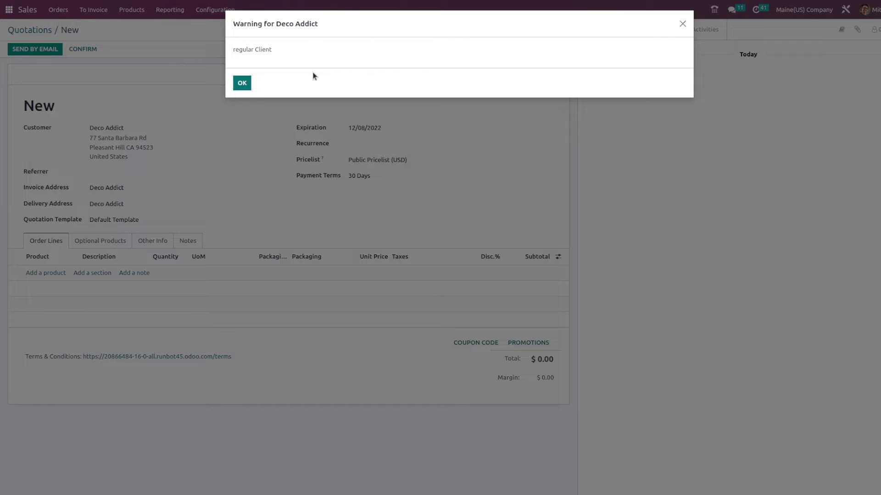
left_click(246, 83)
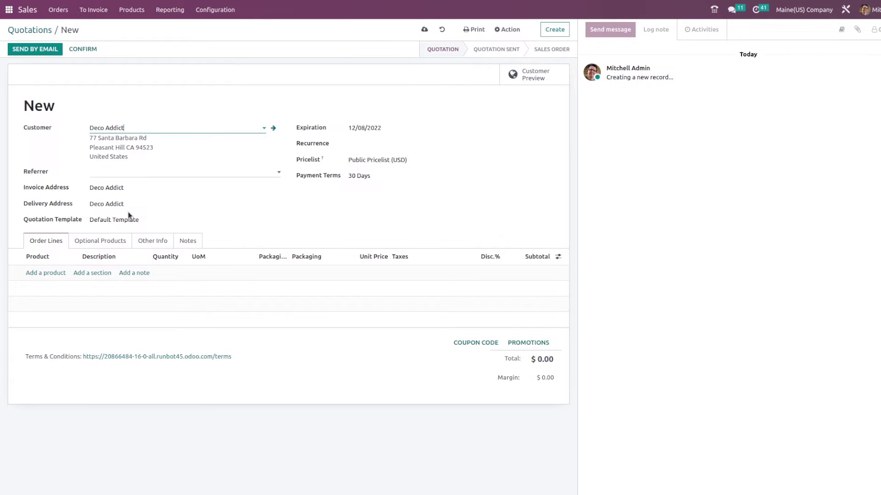
- Add a Bacon Burger line, acknowledge its product warning, and confirm the order
left_click(61, 275)
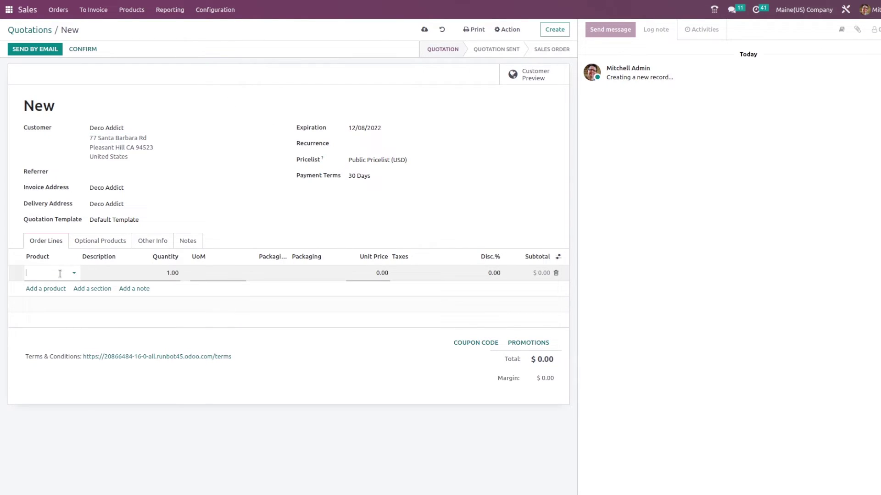
left_click(74, 272)
left_click(72, 272)
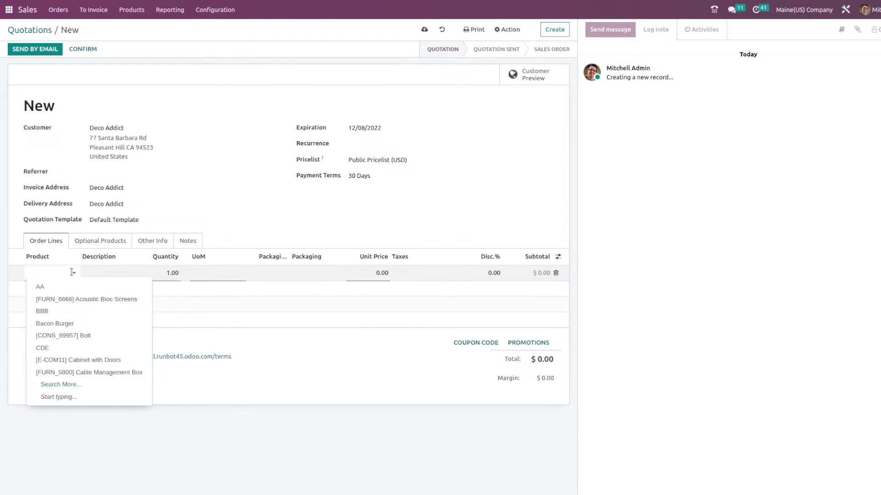
left_click(84, 311)
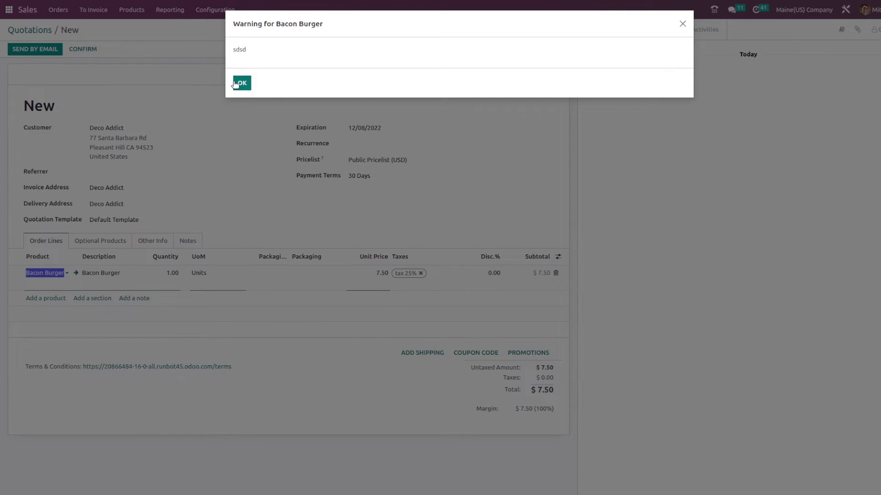
left_click(239, 83)
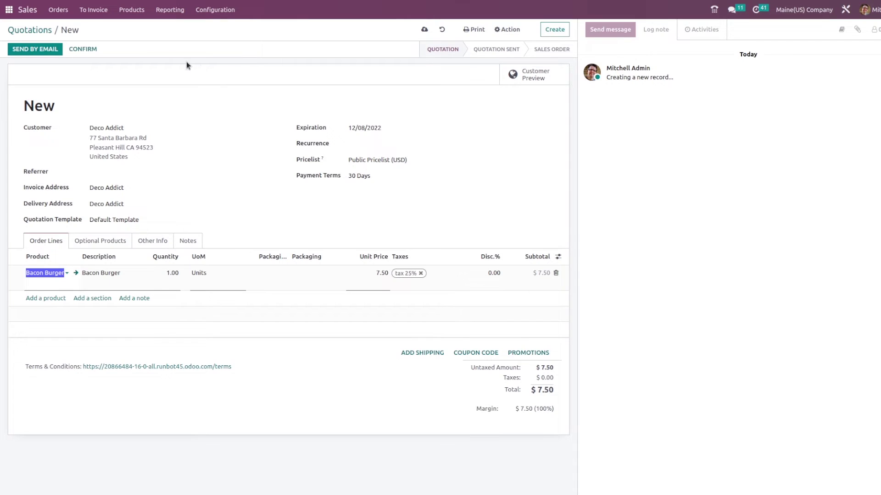
left_click(93, 51)
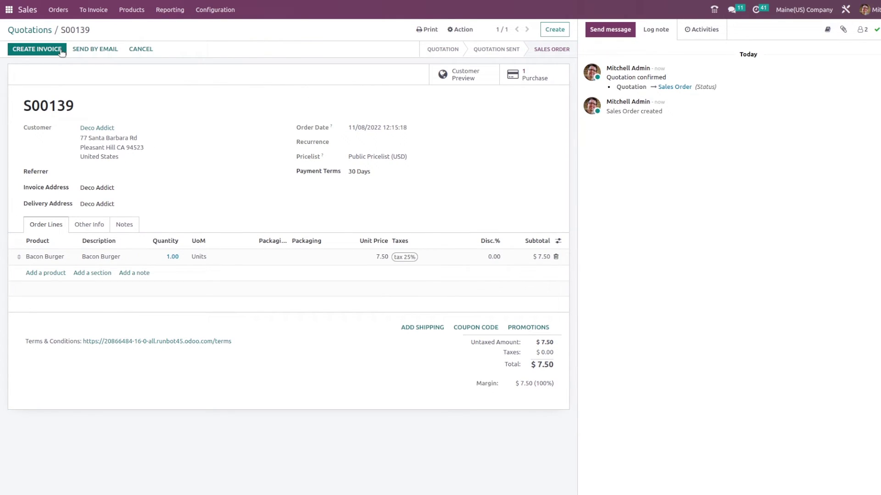
- Create a regular invoice for S00139, then go back to the apps home screen
left_click(61, 51)
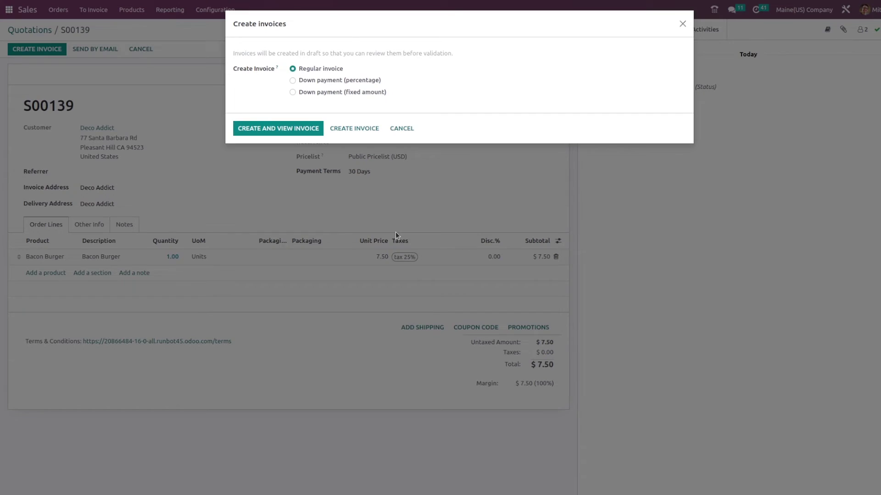
left_click(355, 130)
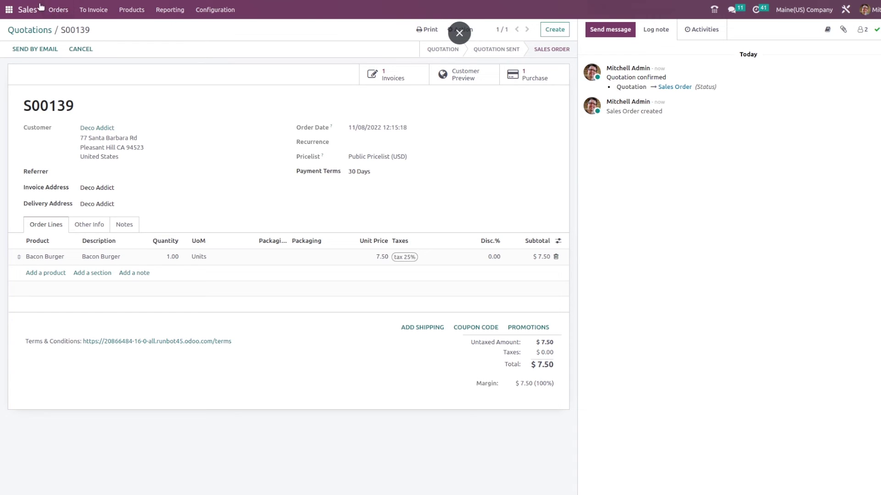
left_click(7, 11)
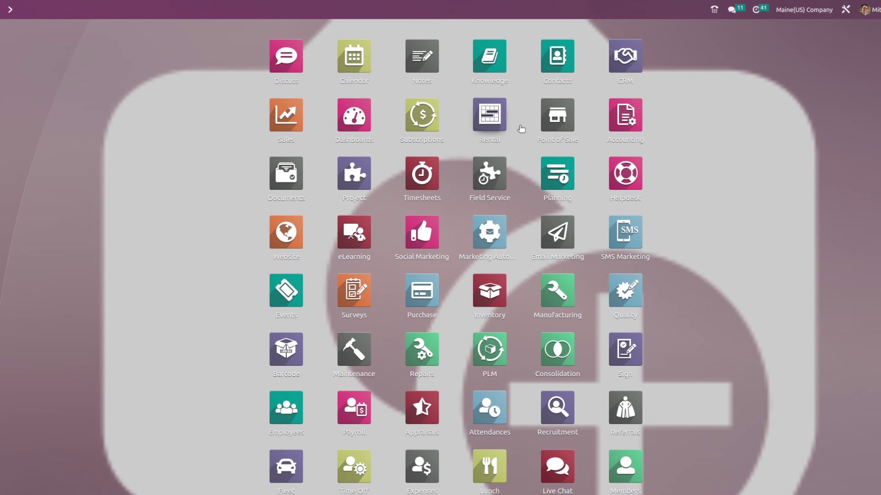
scroll(617, 210, "down", 1)
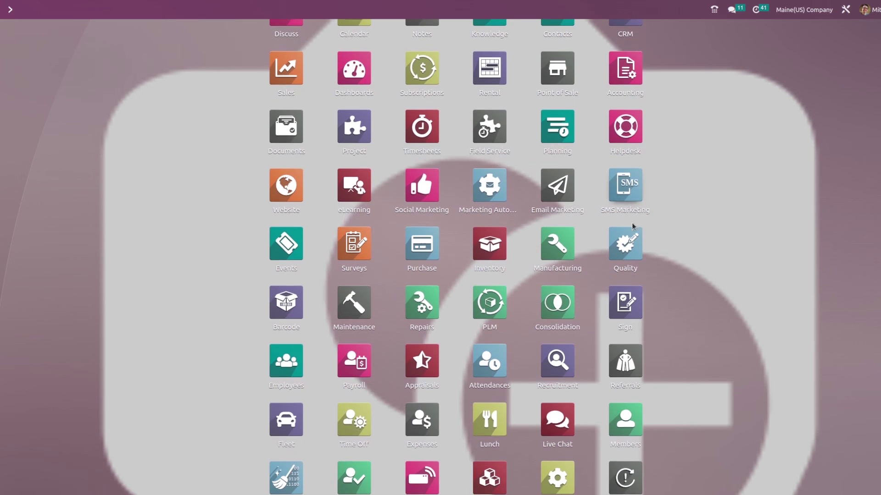